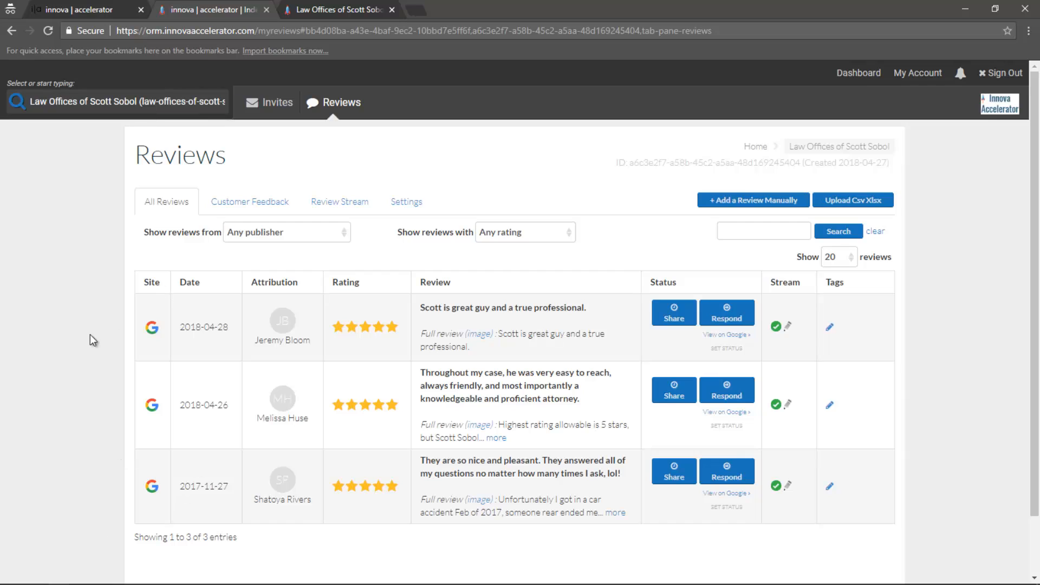
Open the Review Stream settings and look through the embedded reviews preview
left_click(336, 204)
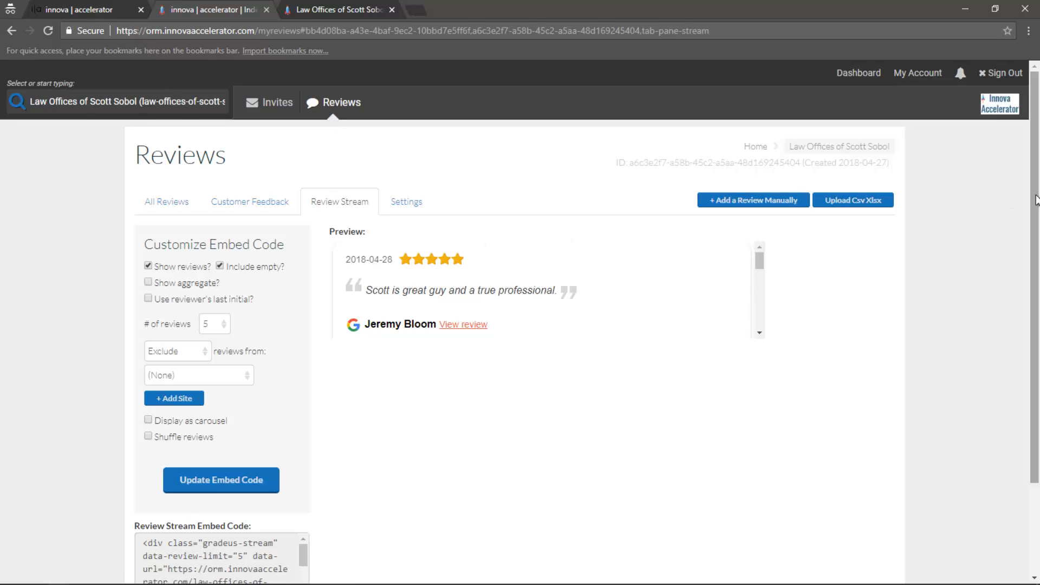
left_click_drag(1033, 198, 1036, 234)
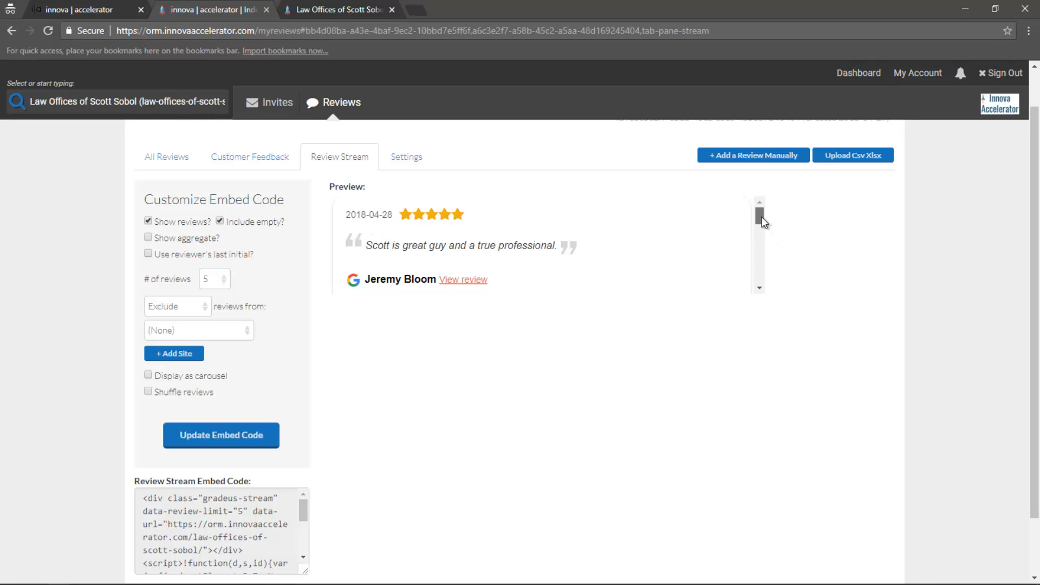
mouse_move(763, 221)
left_mouse_down()
mouse_move(757, 271)
mouse_move(760, 218)
left_mouse_up()
Turn off including empty reviews, enable showing the aggregate rating, and update the embed code
left_click(148, 222)
left_click(149, 237)
left_click(204, 438)
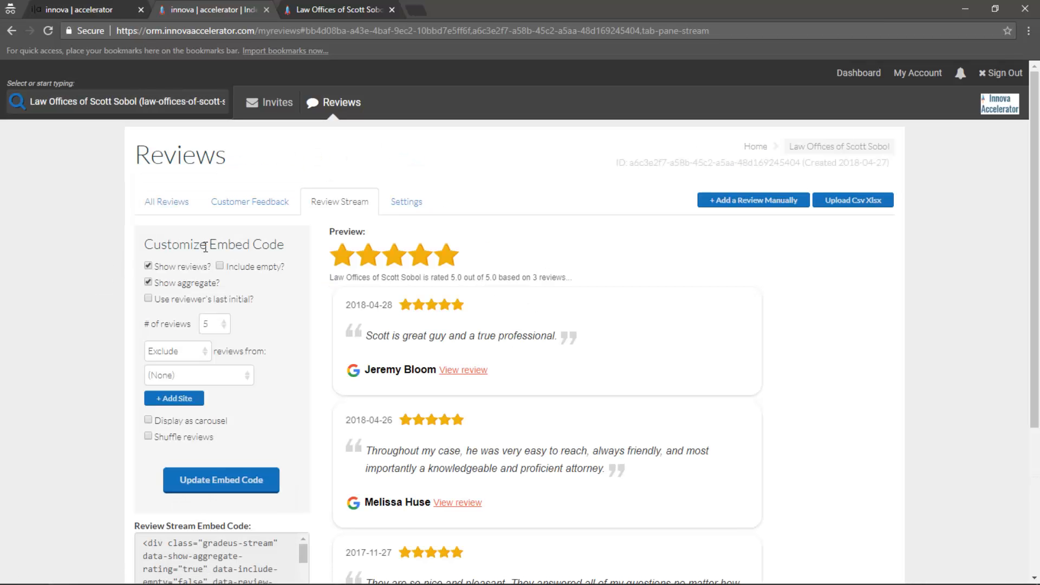
Examine the aggregate star rating and its summary line above the reviews in the preview
left_click_drag(1036, 156, 1035, 209)
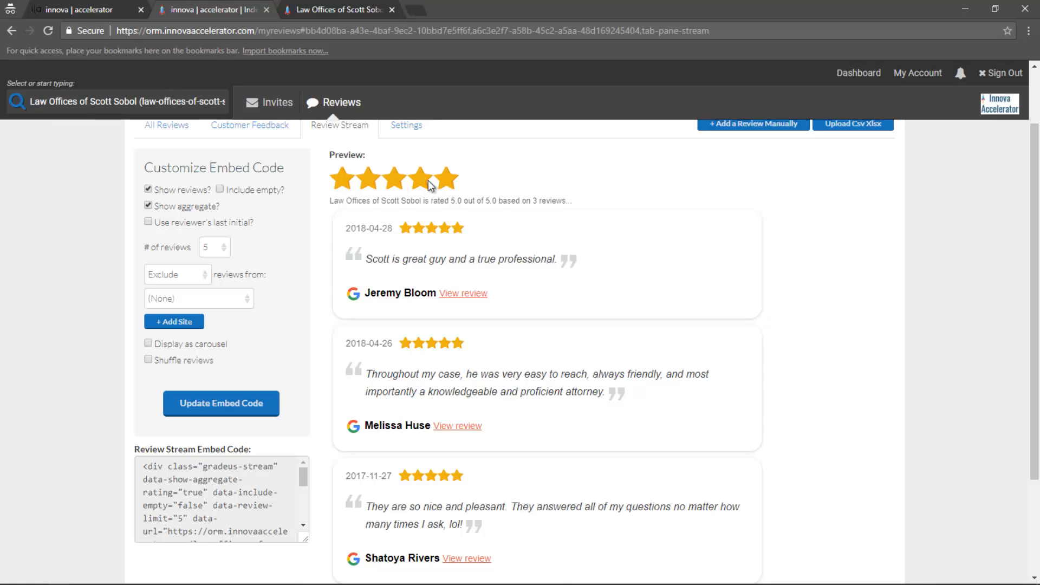
left_click_drag(333, 202, 503, 202)
left_click_drag(535, 201, 587, 206)
mouse_move(1034, 403)
left_mouse_down()
mouse_move(1033, 501)
mouse_move(1034, 381)
mouse_move(1033, 395)
left_mouse_up()
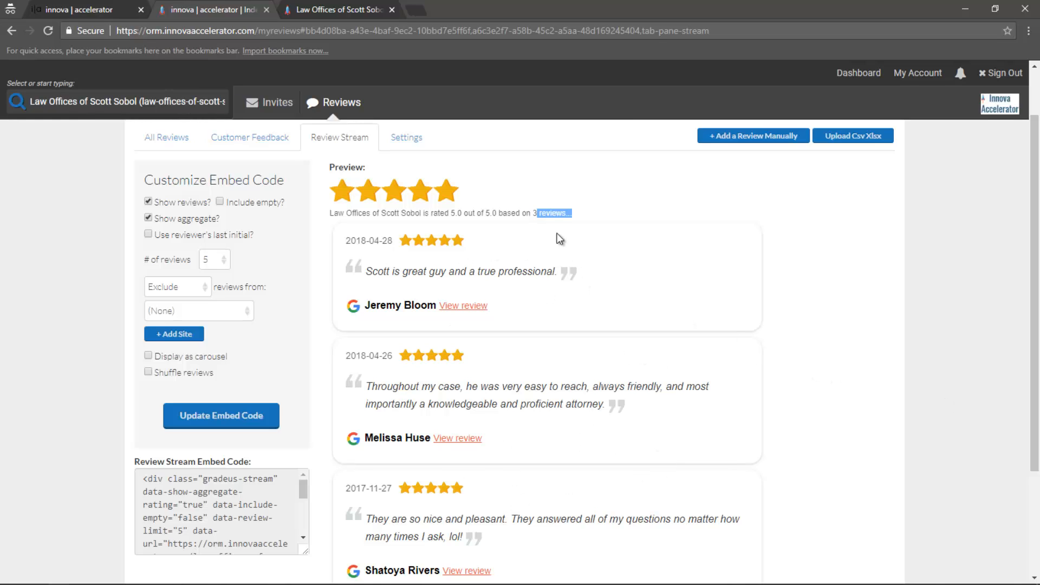
left_click_drag(582, 213, 327, 210)
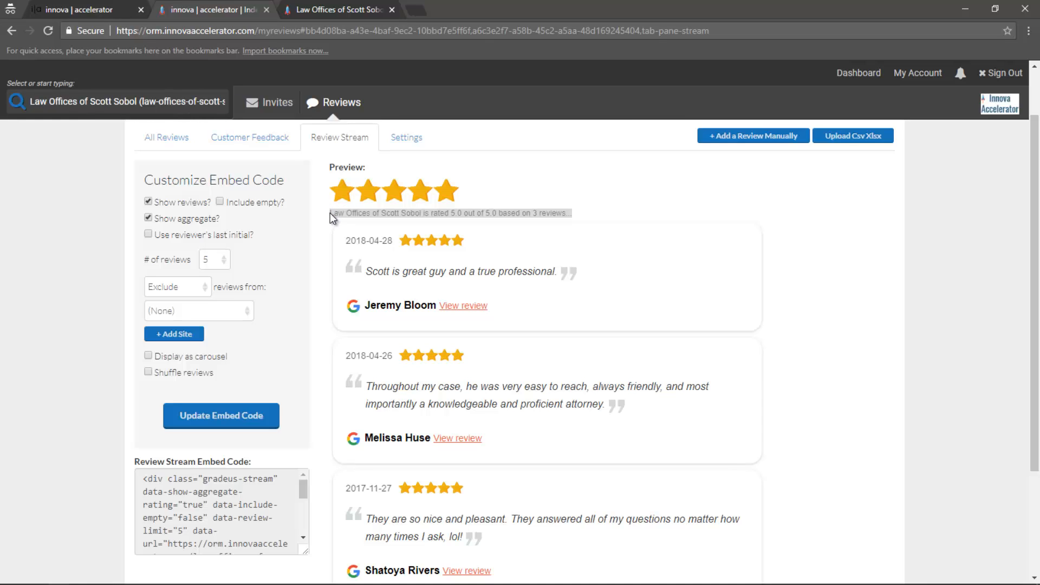
Enable using the reviewer's last initial and update the embed code
left_click(330, 213)
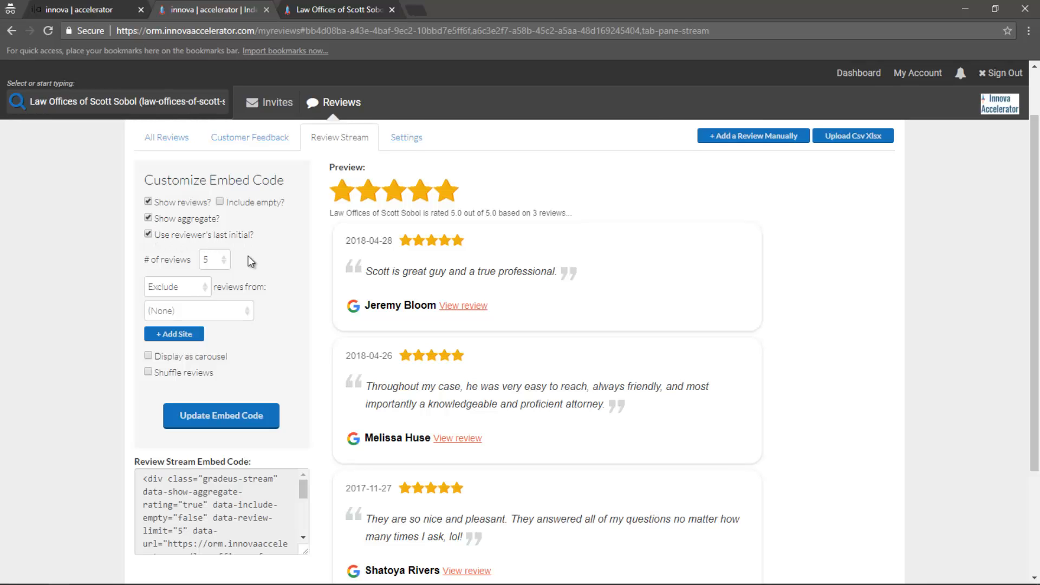
left_click(233, 413)
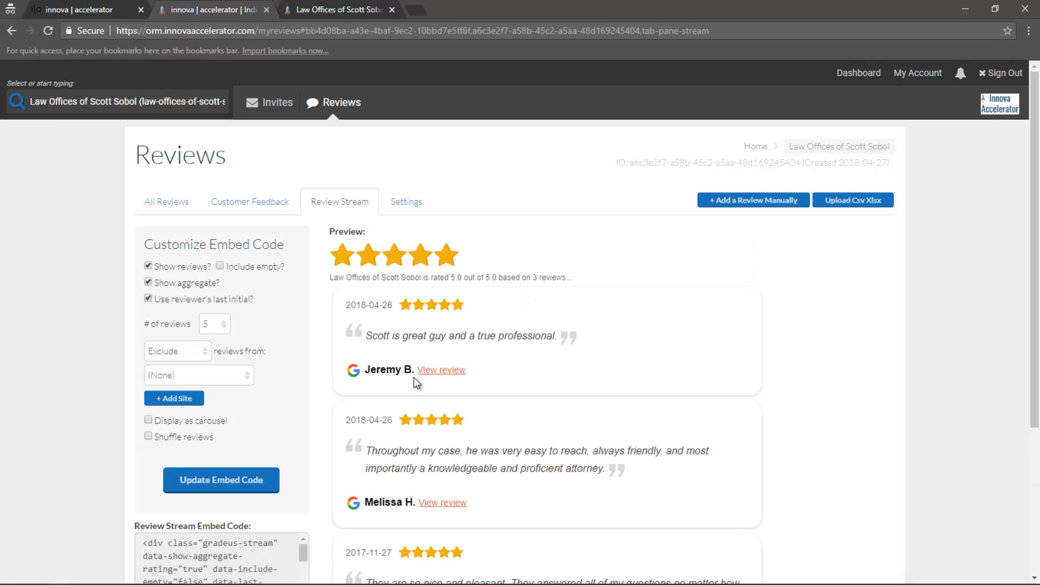
left_click_drag(1034, 222, 1037, 282)
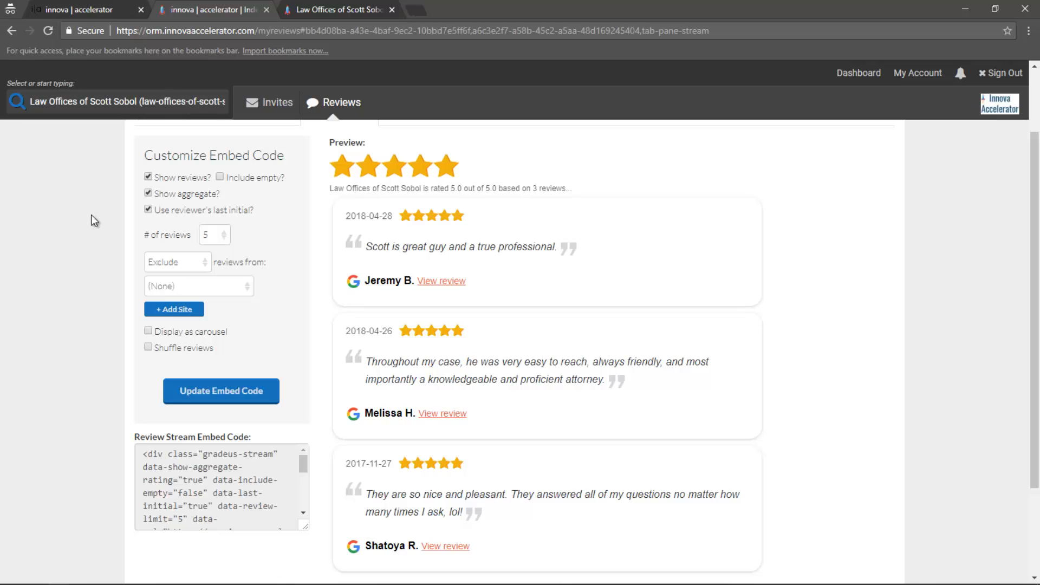
Set the number of reviews shown in the stream to 5
mouse_move(143, 234)
left_mouse_down()
mouse_move(194, 235)
mouse_move(142, 236)
left_mouse_up()
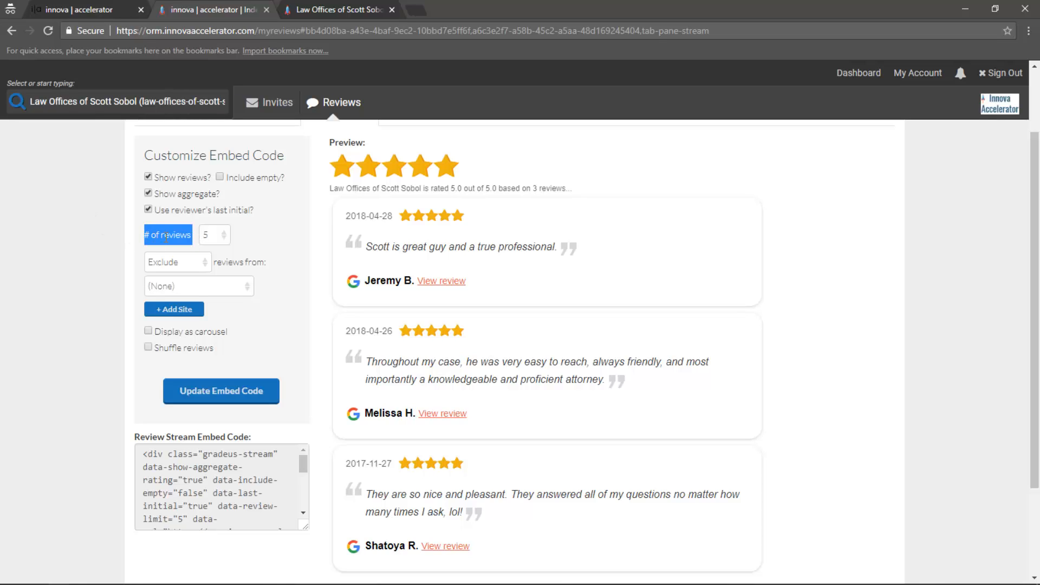
left_click(182, 238)
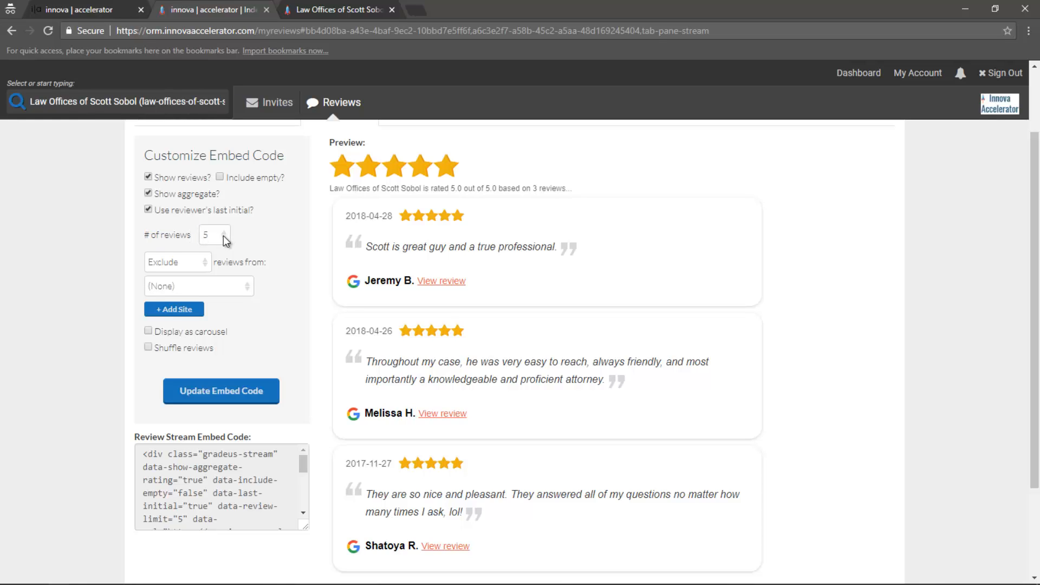
left_click(223, 236)
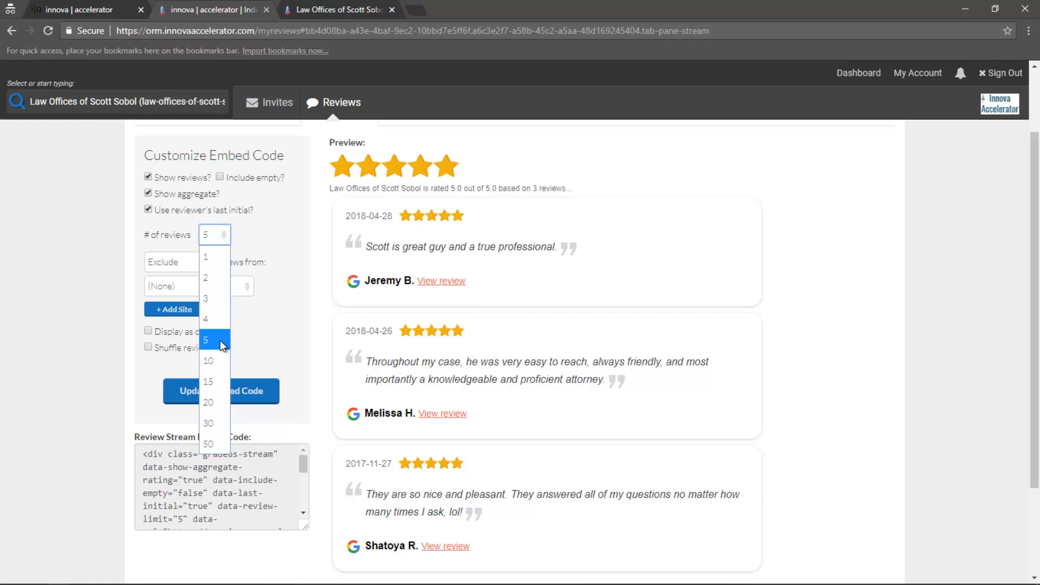
left_click(235, 232)
left_click(228, 232)
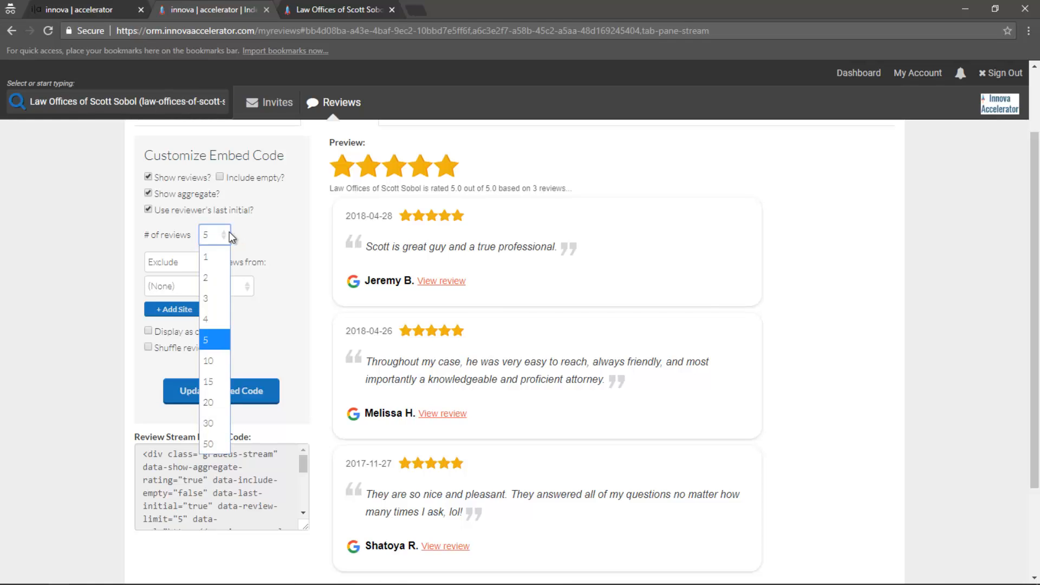
left_click(214, 345)
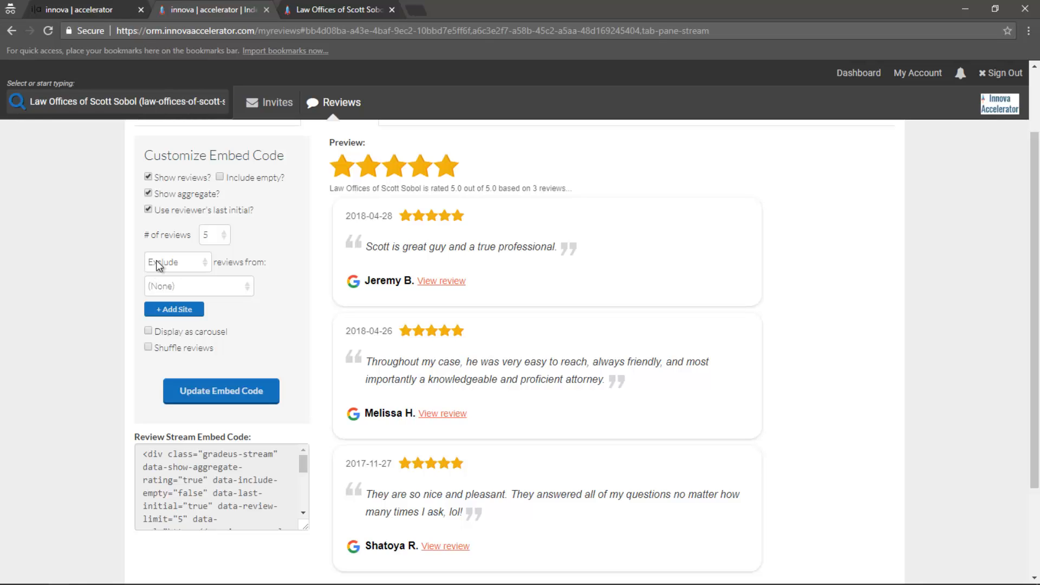
Set the site filter to Exclude reviews from 192.com
left_click(181, 262)
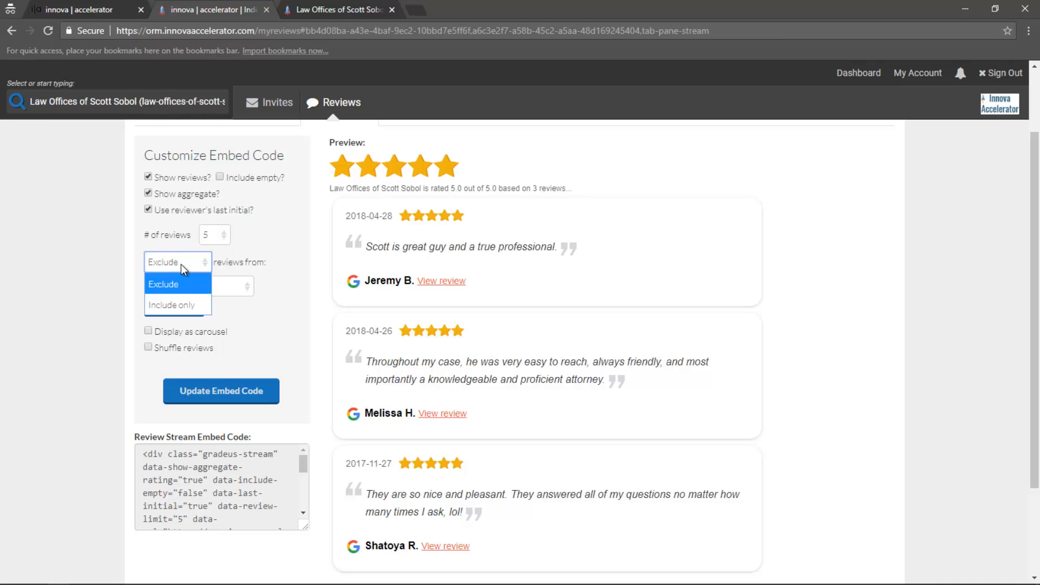
left_click(174, 285)
left_click(204, 289)
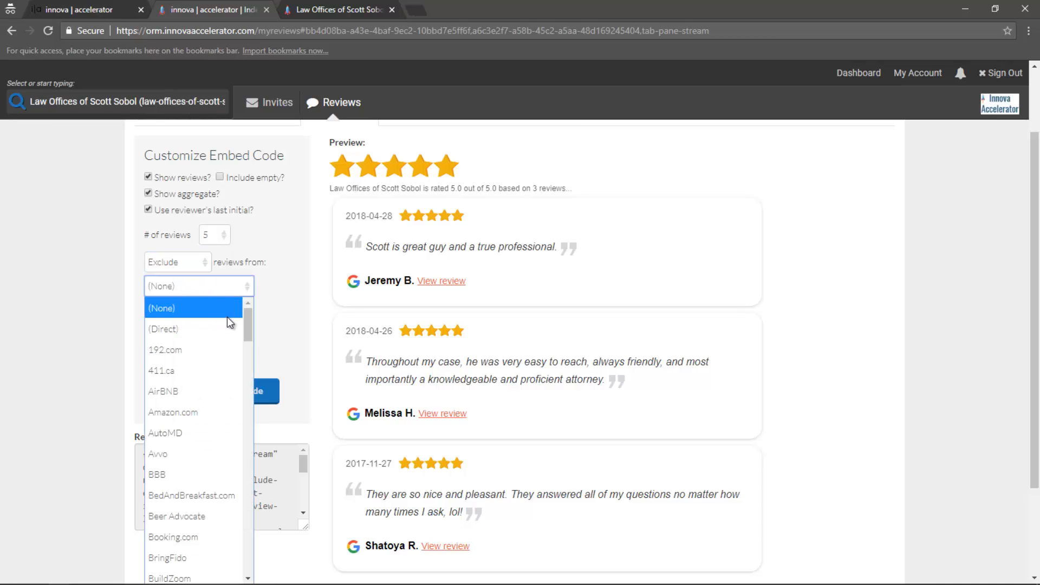
scroll(236, 405, "down", 12)
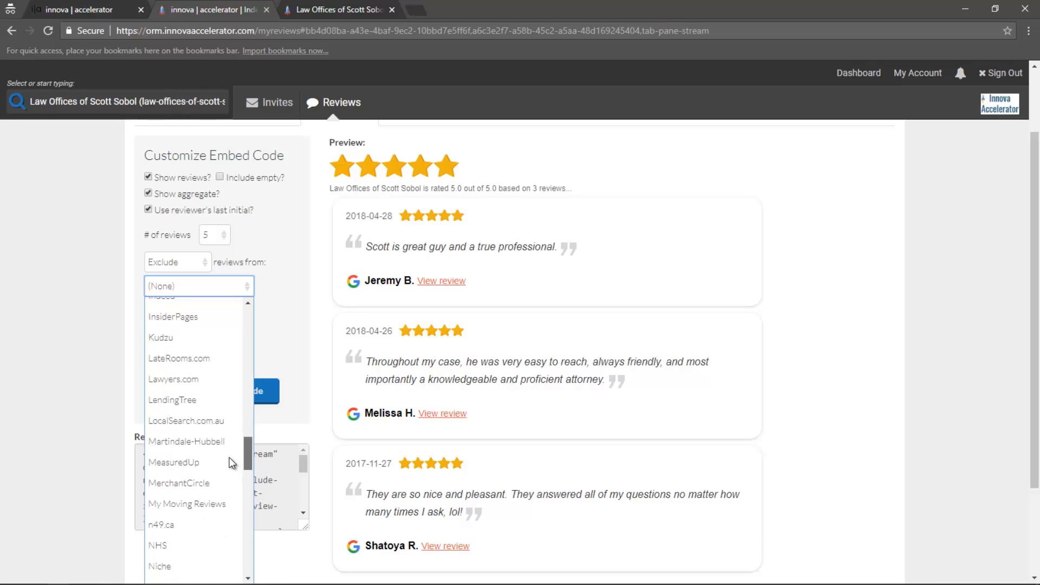
scroll(229, 460, "down", 2)
left_click(109, 351)
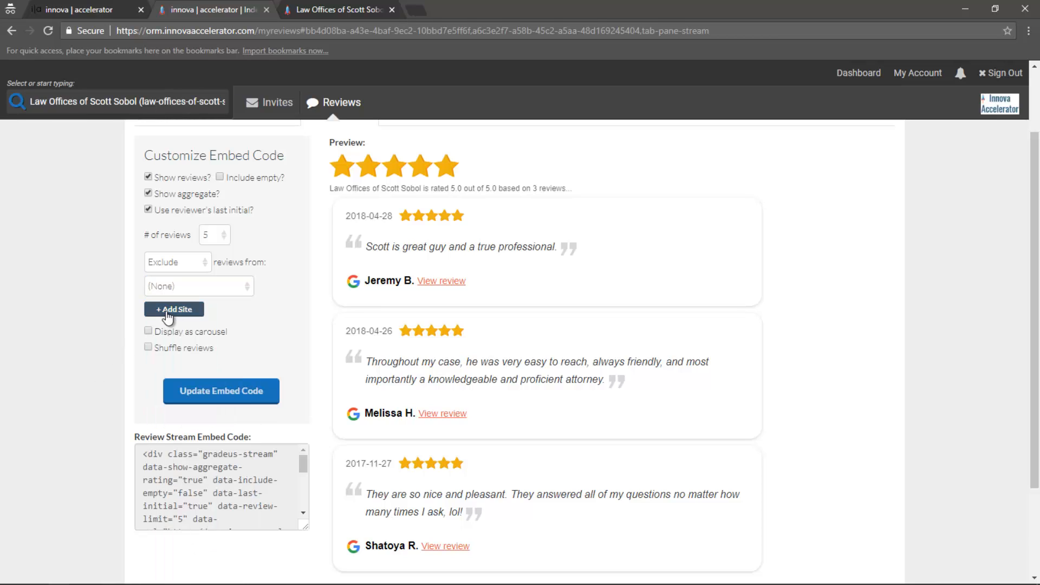
left_click(189, 293)
left_click(178, 349)
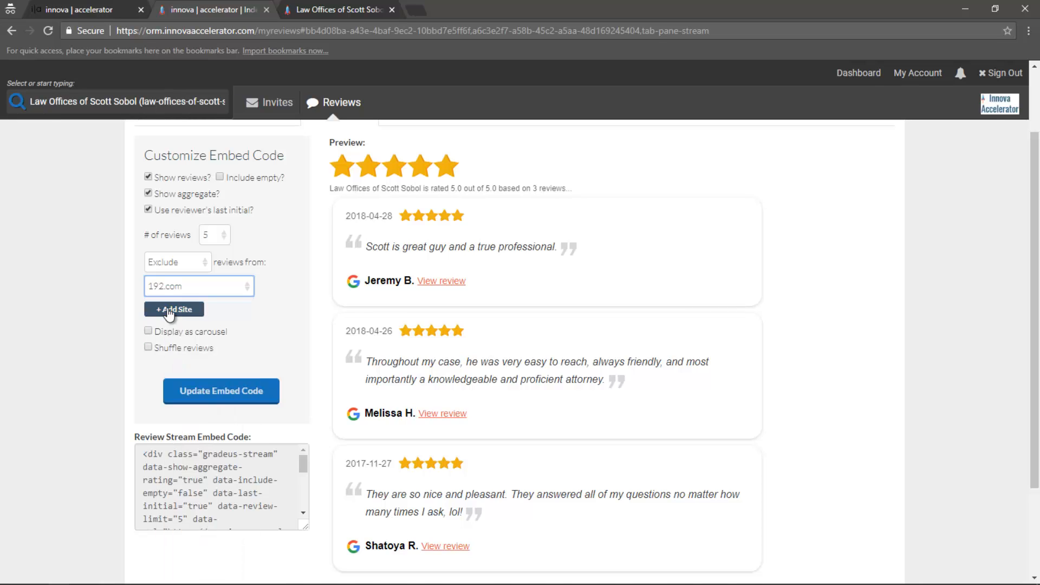
left_click(172, 309)
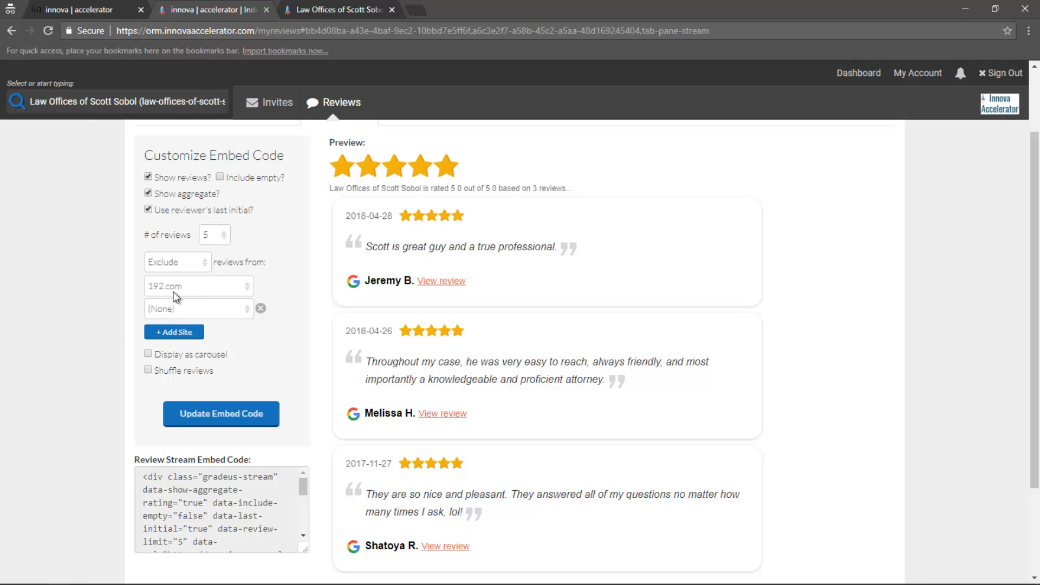
left_click(261, 308)
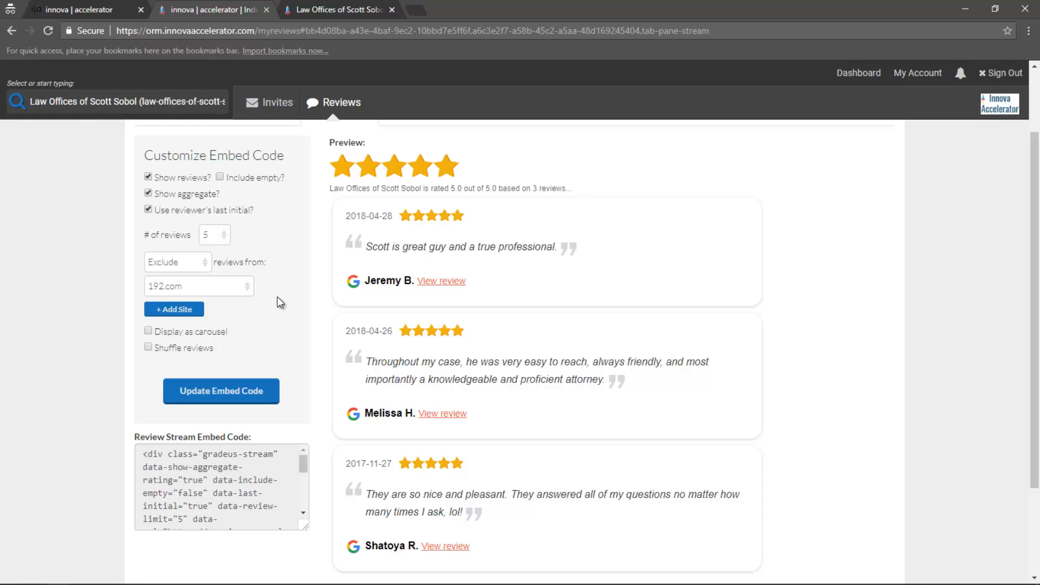
left_click(201, 265)
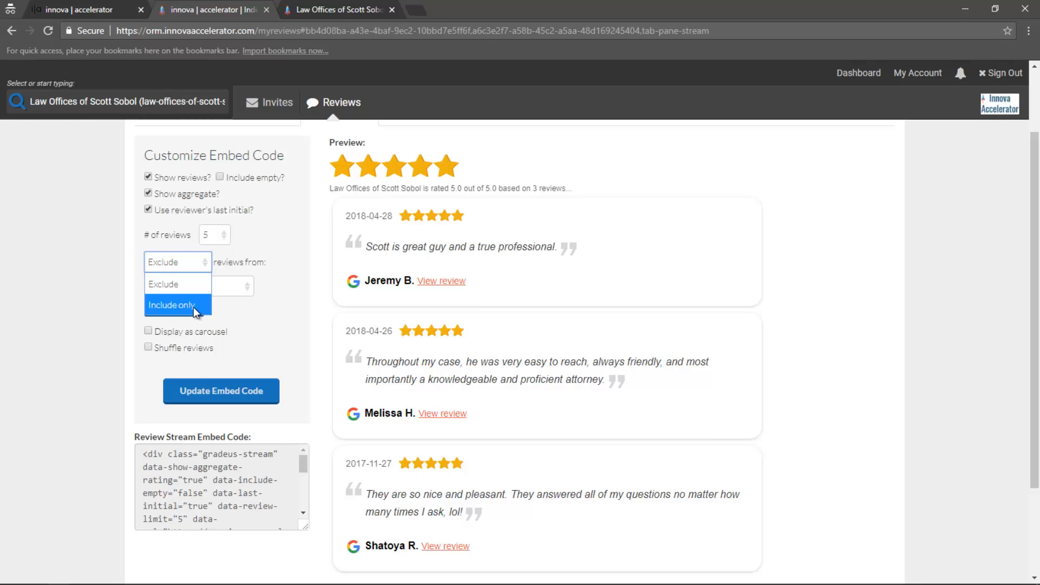
left_click(265, 243)
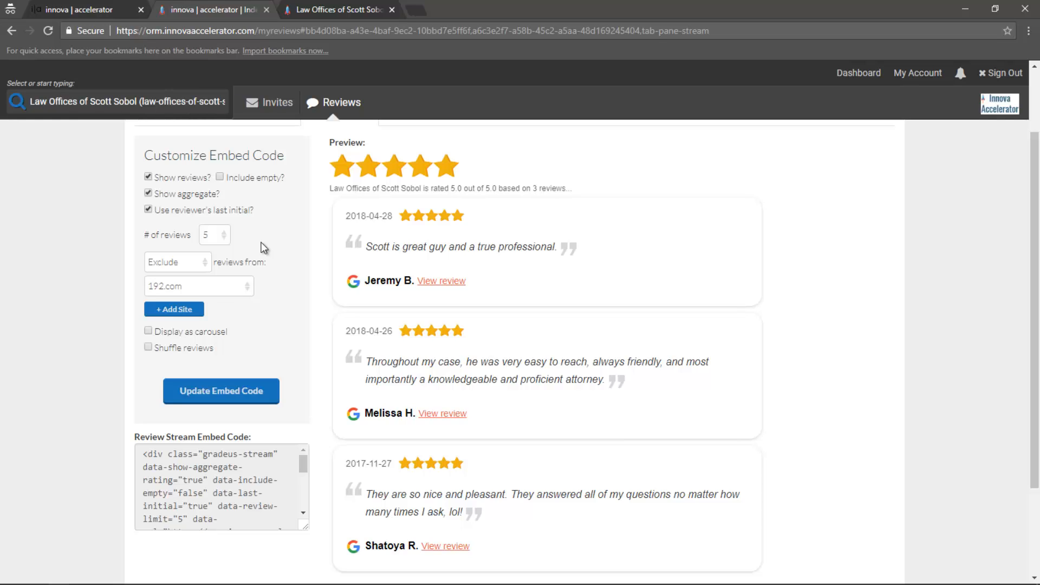
left_click(203, 285)
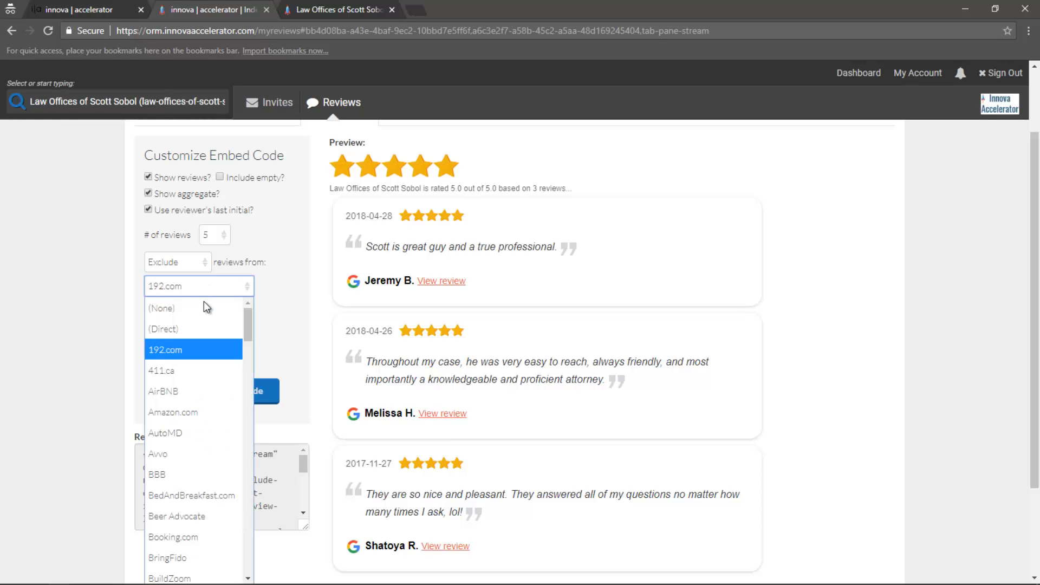
left_click(198, 355)
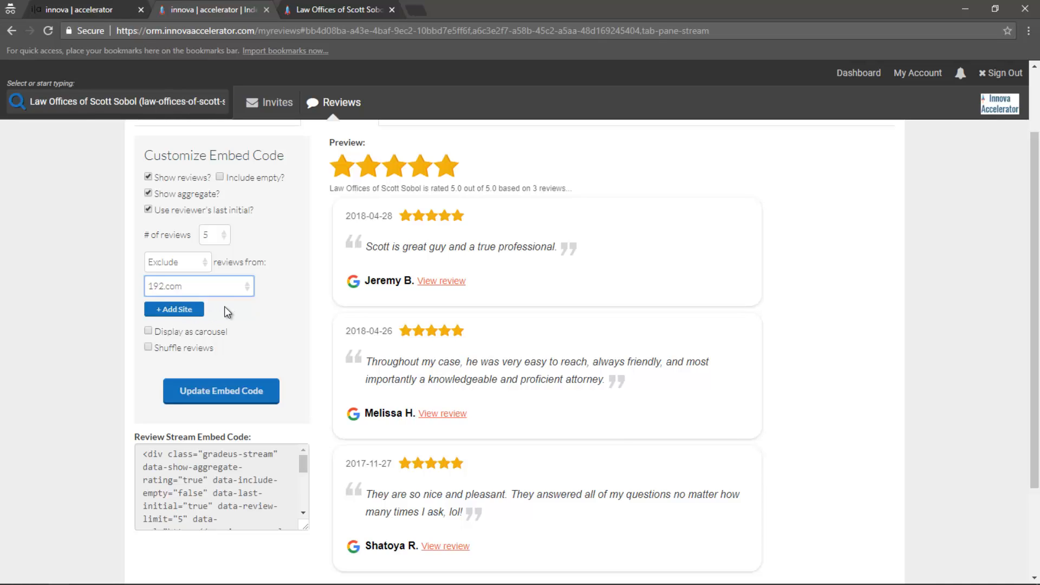
Add BBB as a second excluded review site and update the embed code
left_click(174, 311)
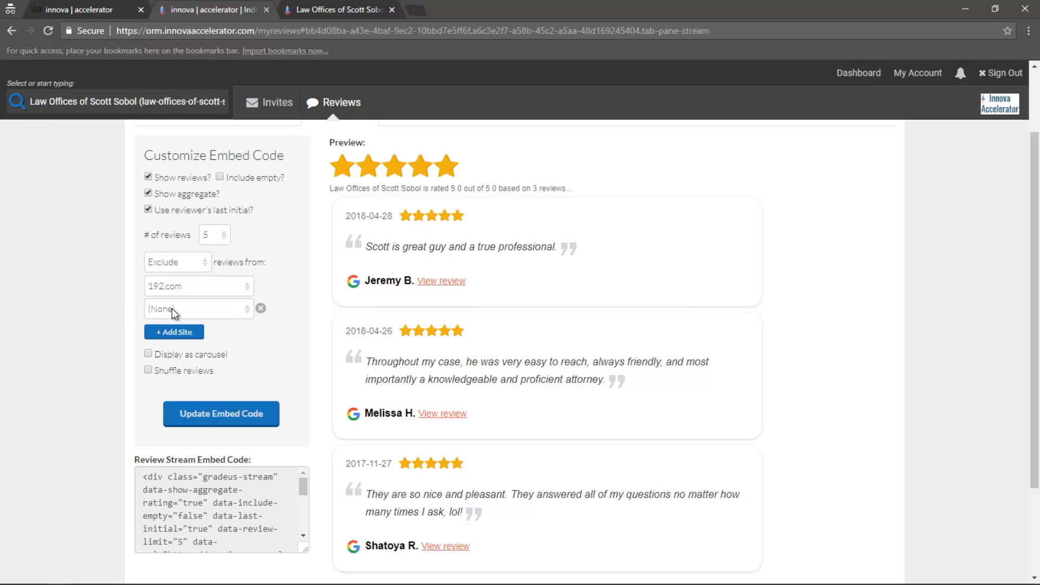
left_click(171, 307)
scroll(173, 292, "down", 1)
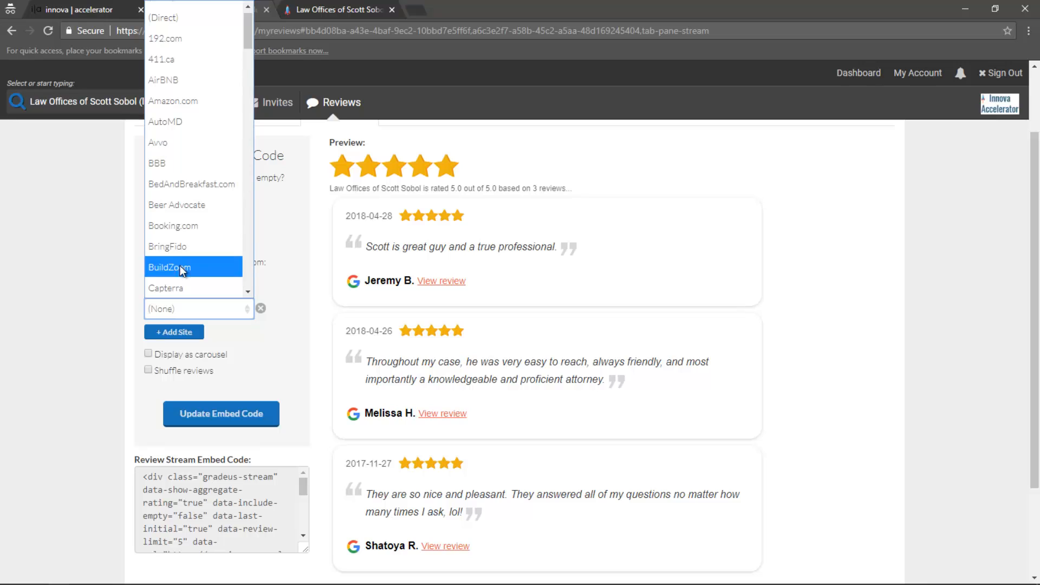
left_click(175, 164)
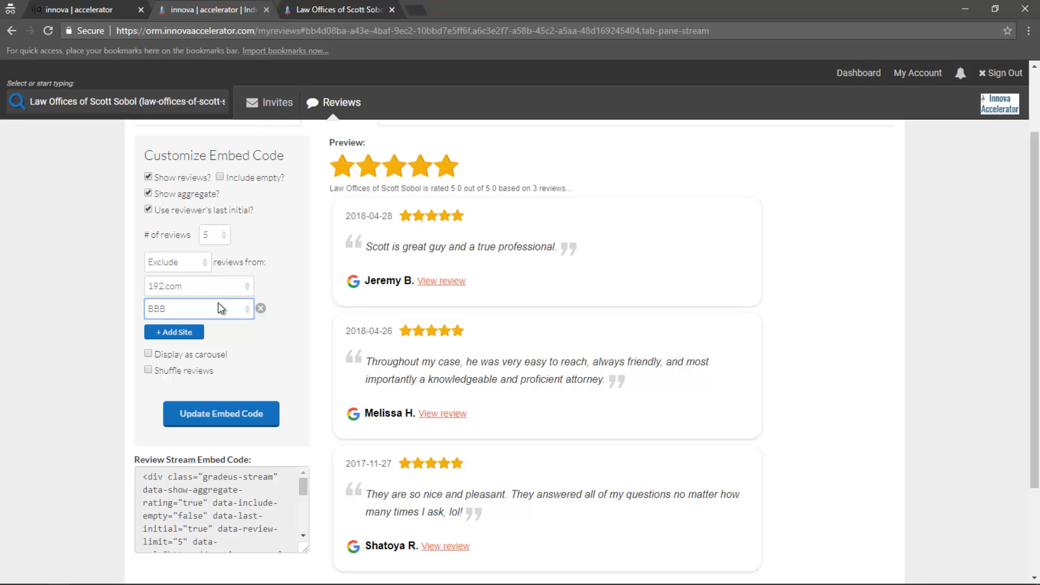
left_click(262, 355)
left_click(210, 411)
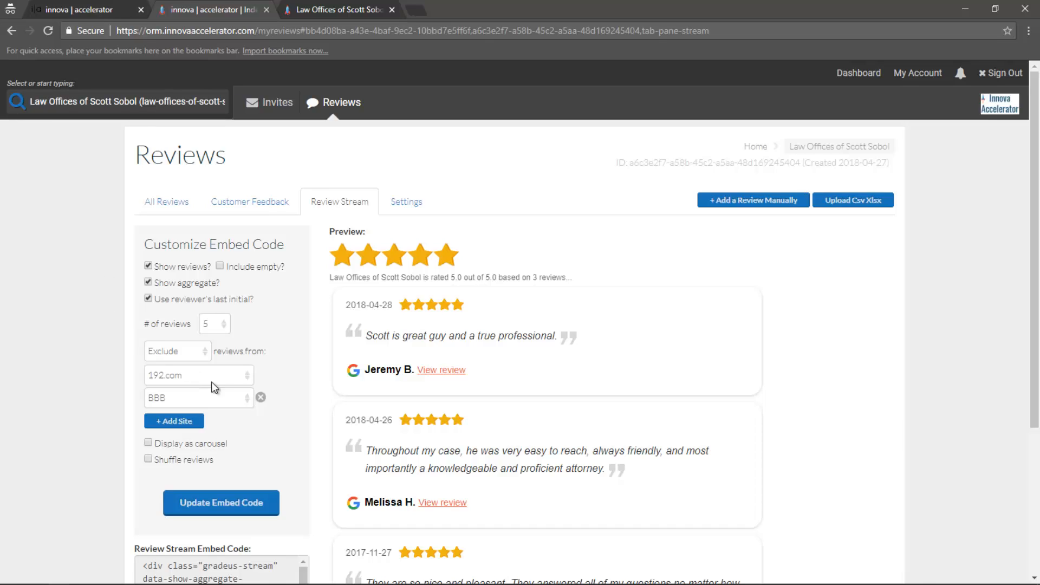
Clear the excluded review sites by removing BBB and setting the remaining site to (None), and update the embed code
left_click(260, 398)
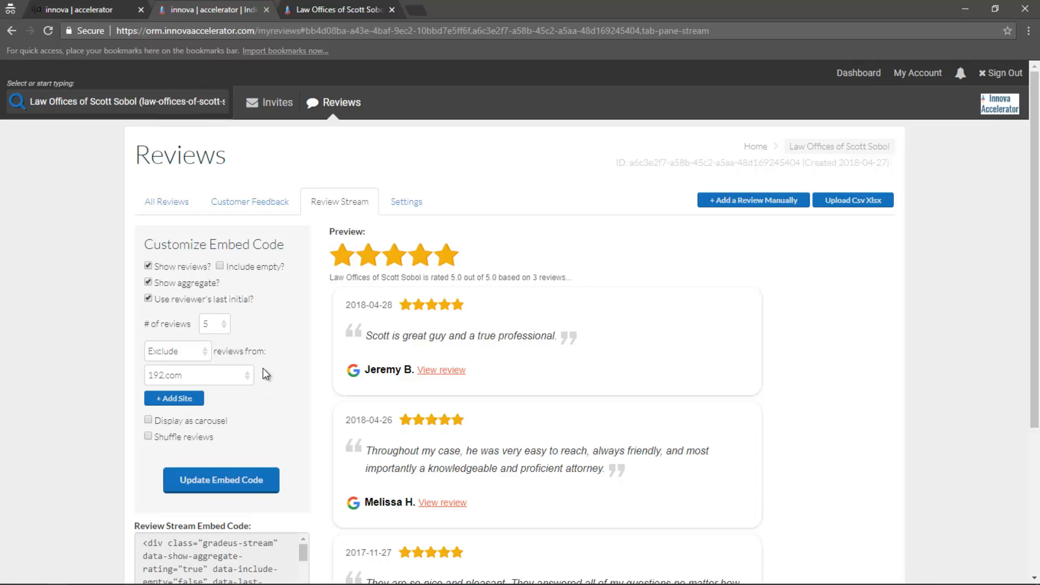
left_click(202, 354)
left_click(200, 362)
left_click(228, 375)
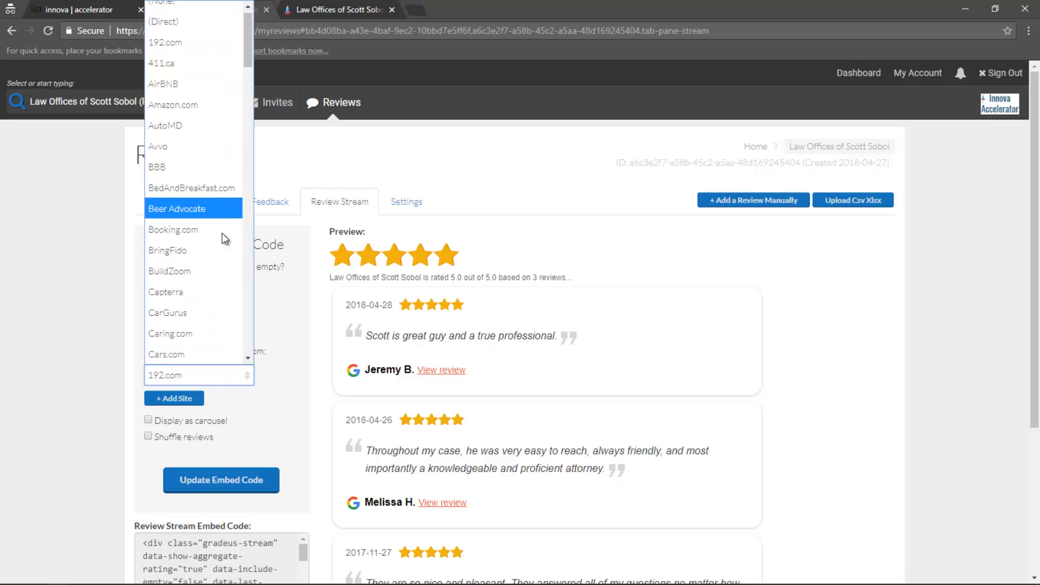
left_click_drag(248, 35, 250, 29)
left_click(181, 367)
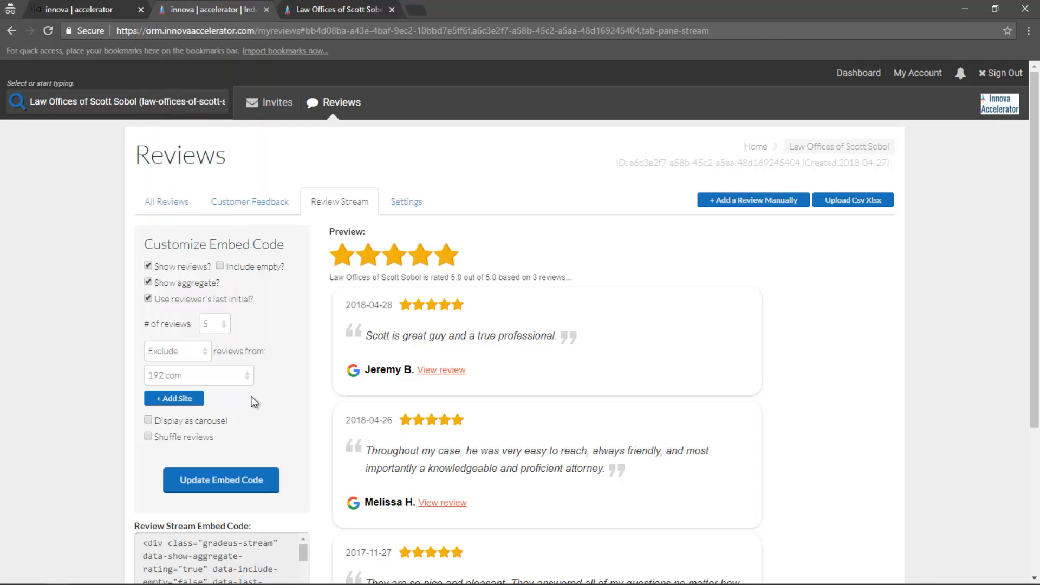
left_click(204, 375)
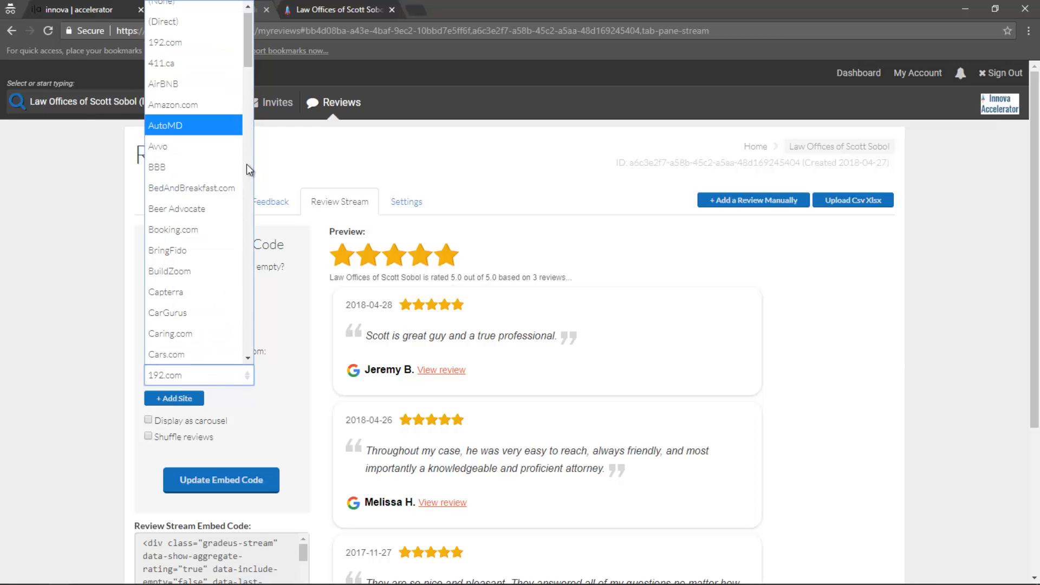
left_click(219, 379)
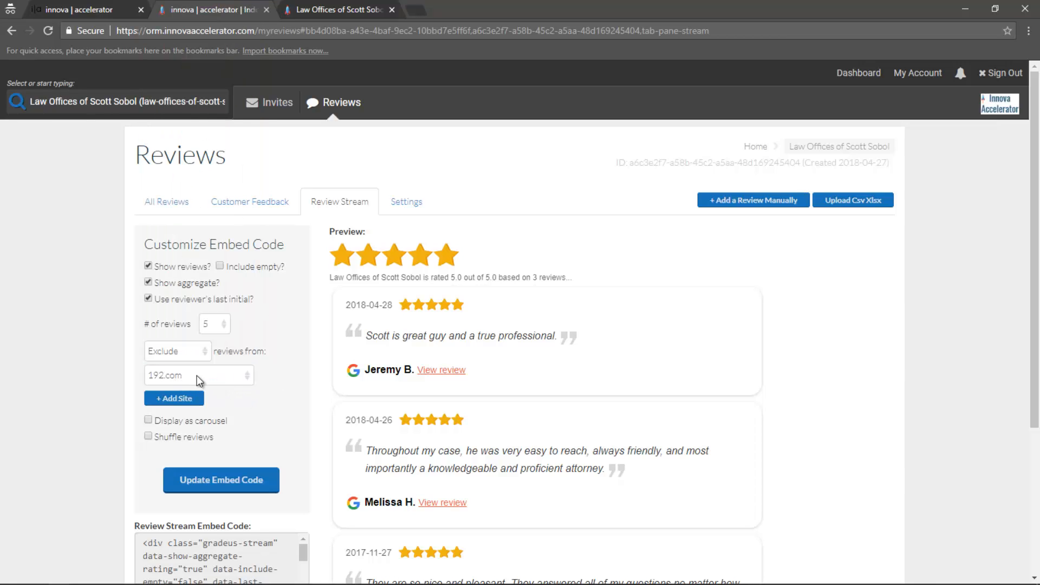
left_click(197, 375)
left_click_drag(253, 59, 251, 34)
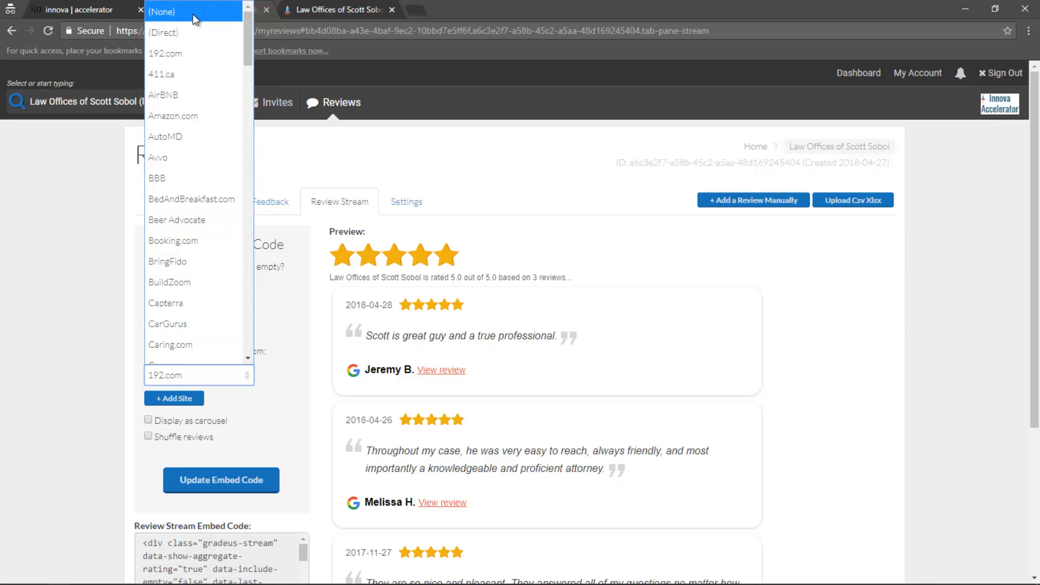
left_click(168, 9)
left_click(57, 386)
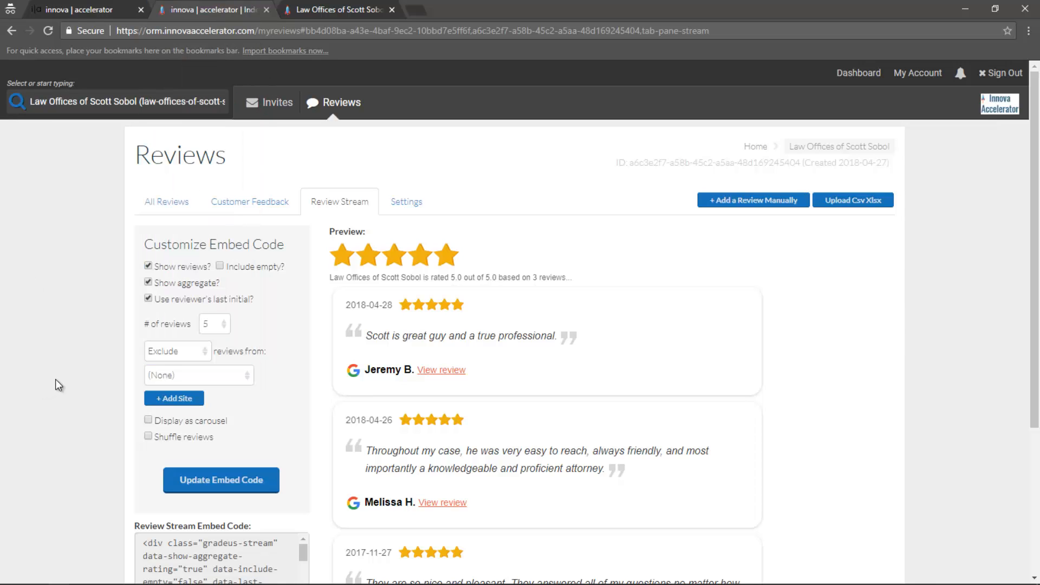
left_click(195, 480)
Set the number of reviews to 50 and enable Shuffle reviews, updating the embed code with each change
left_click(227, 326)
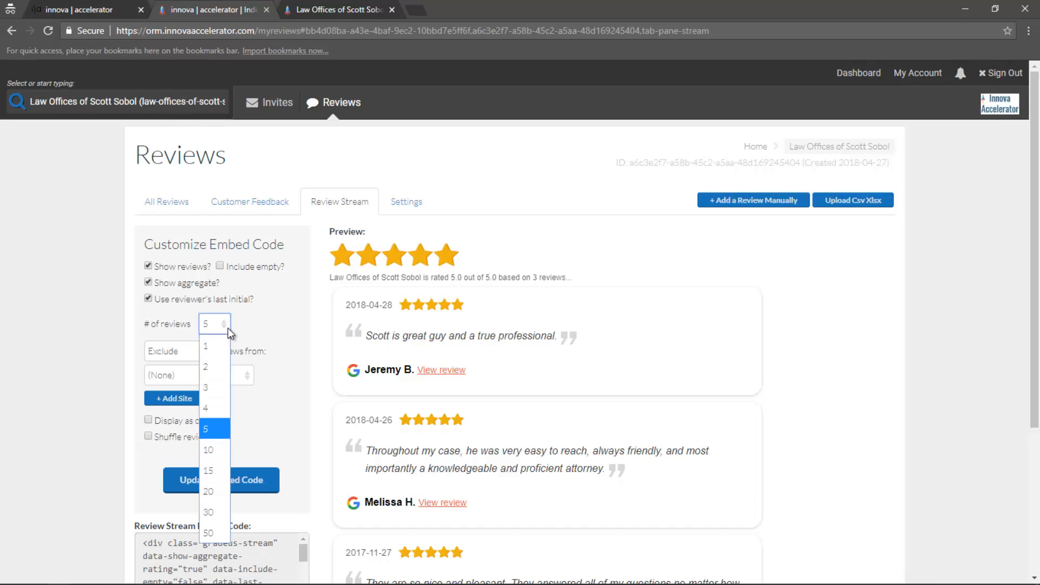
left_click(215, 534)
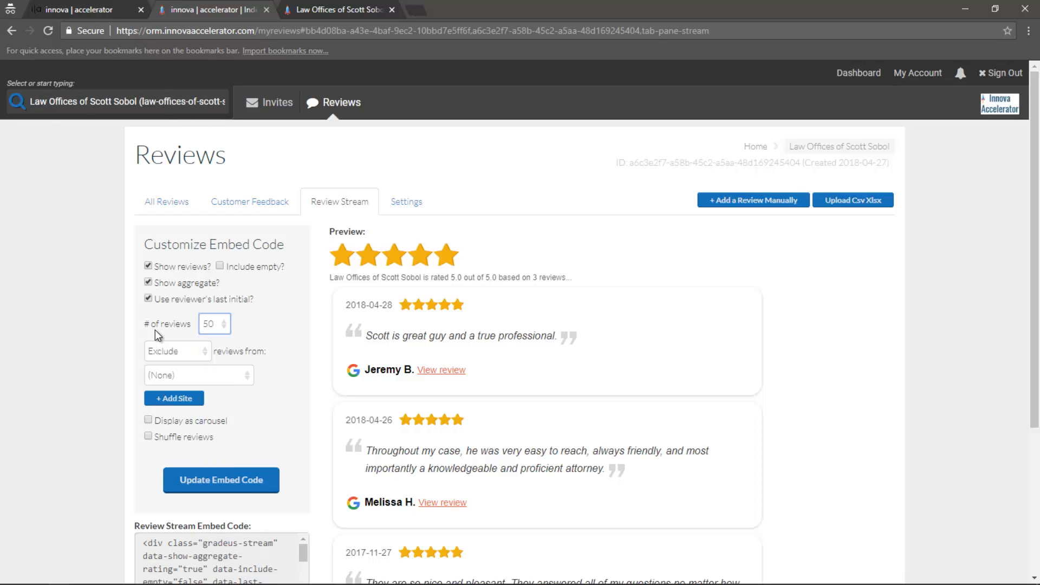
left_click(223, 480)
left_click(149, 437)
left_click(187, 473)
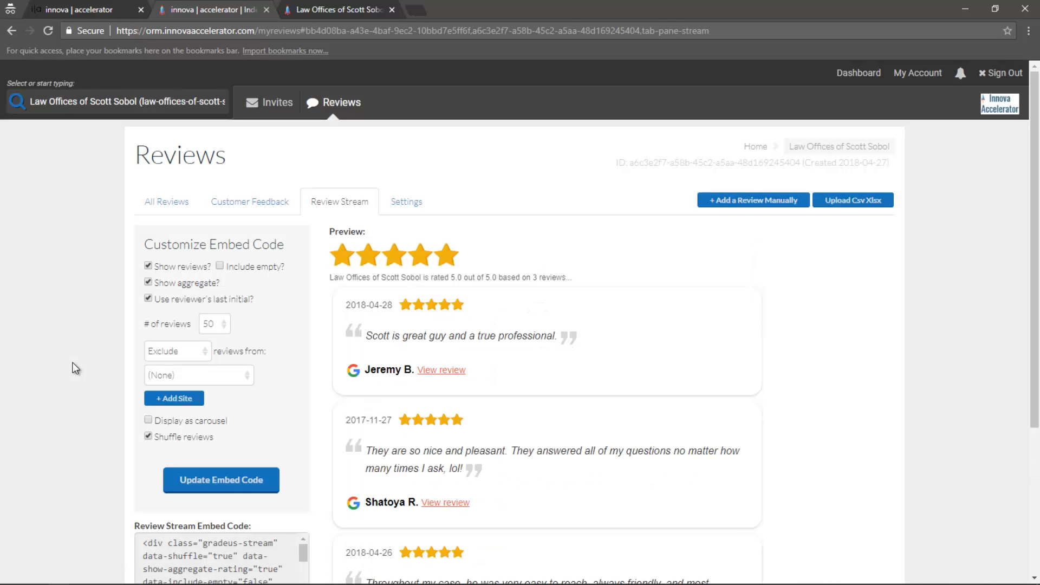
Enable Display as carousel, update the embed code and check the carousel in the preview
scroll(73, 362, "down", 1)
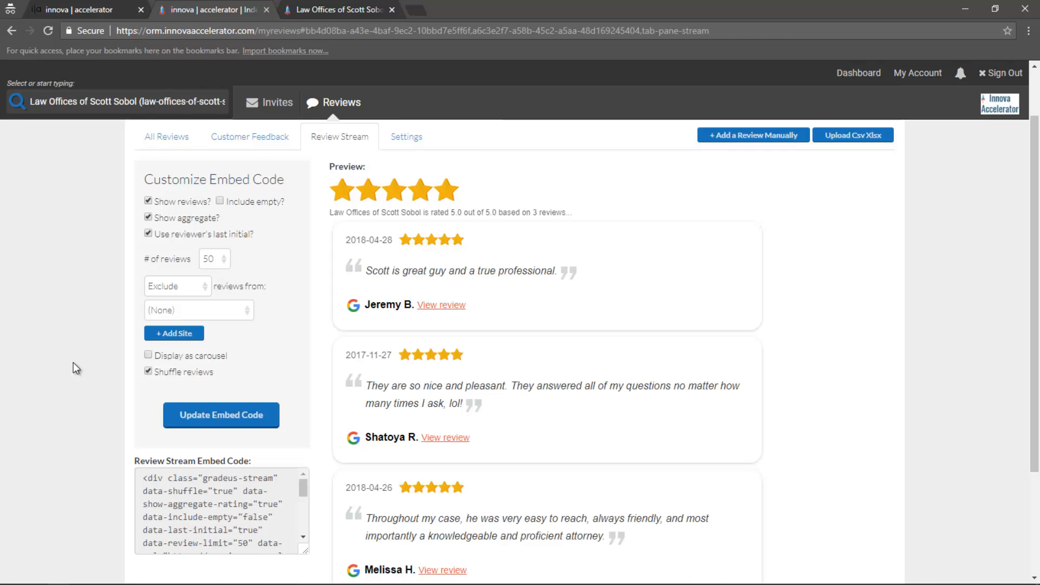
left_click(146, 355)
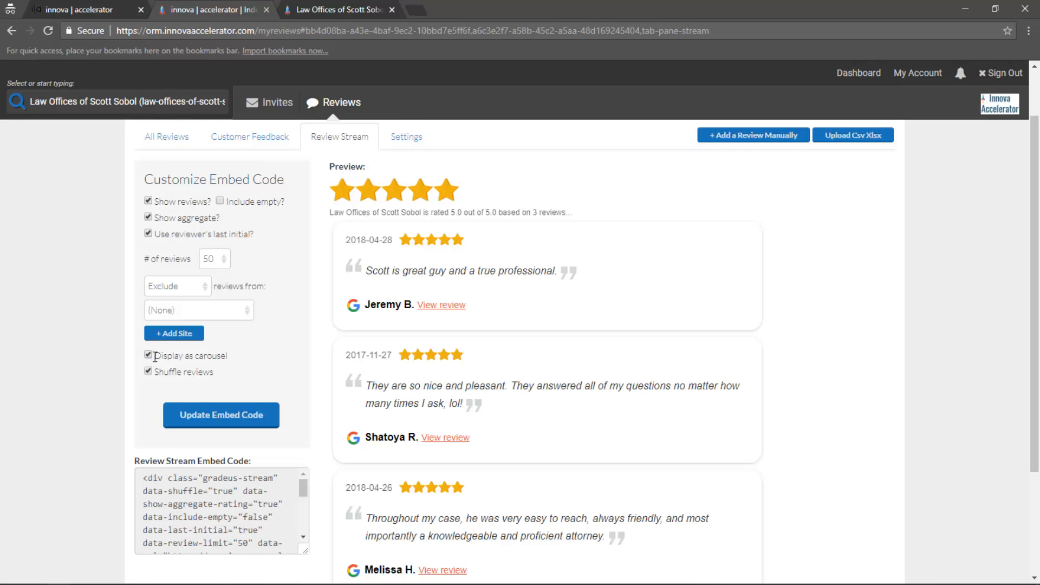
left_click(193, 414)
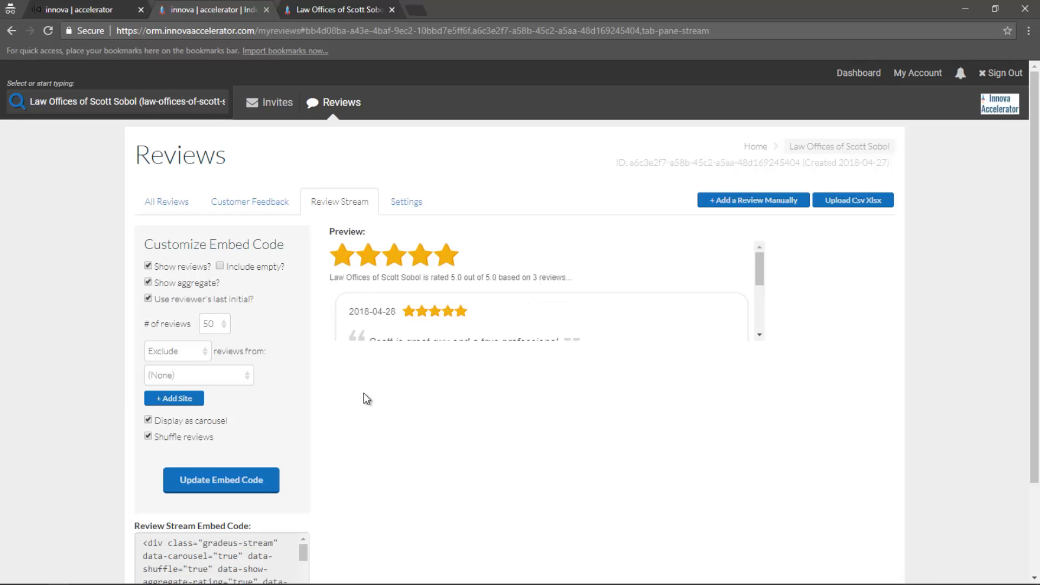
left_click_drag(763, 278, 765, 291)
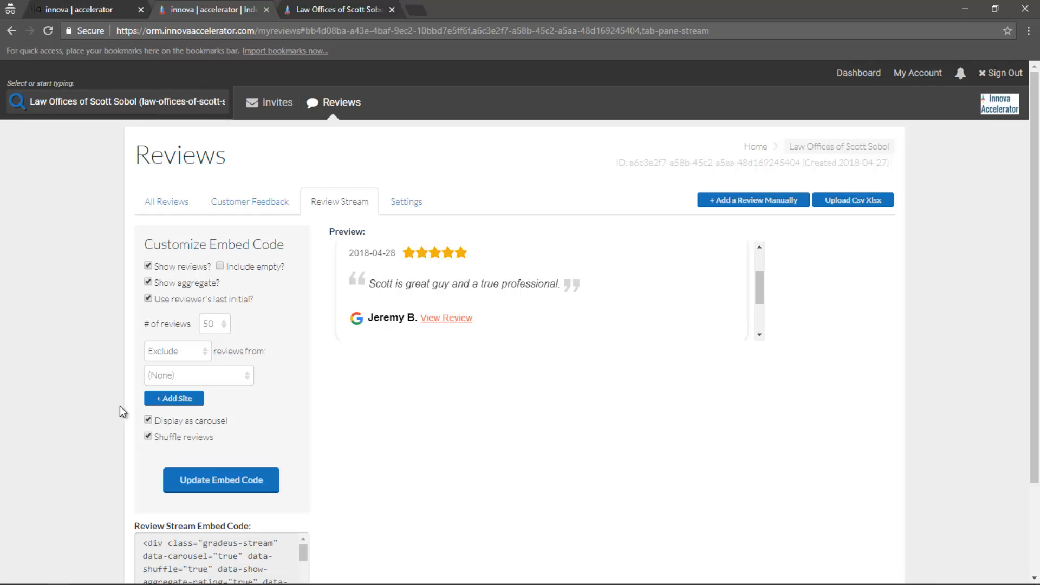
Turn off the Display as carousel option and return to the start of the preview
left_click(149, 421)
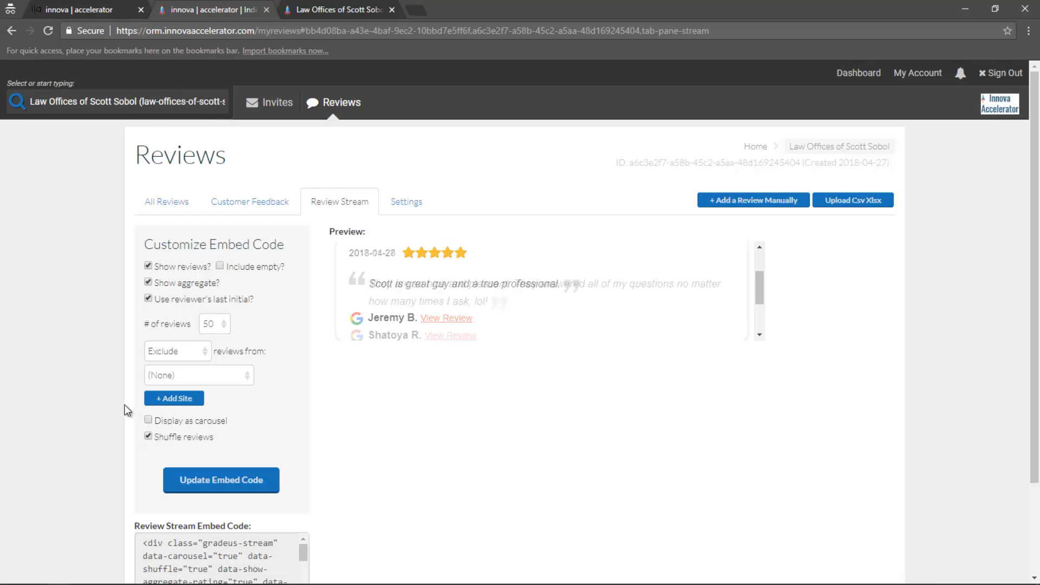
scroll(761, 268, "up", 2)
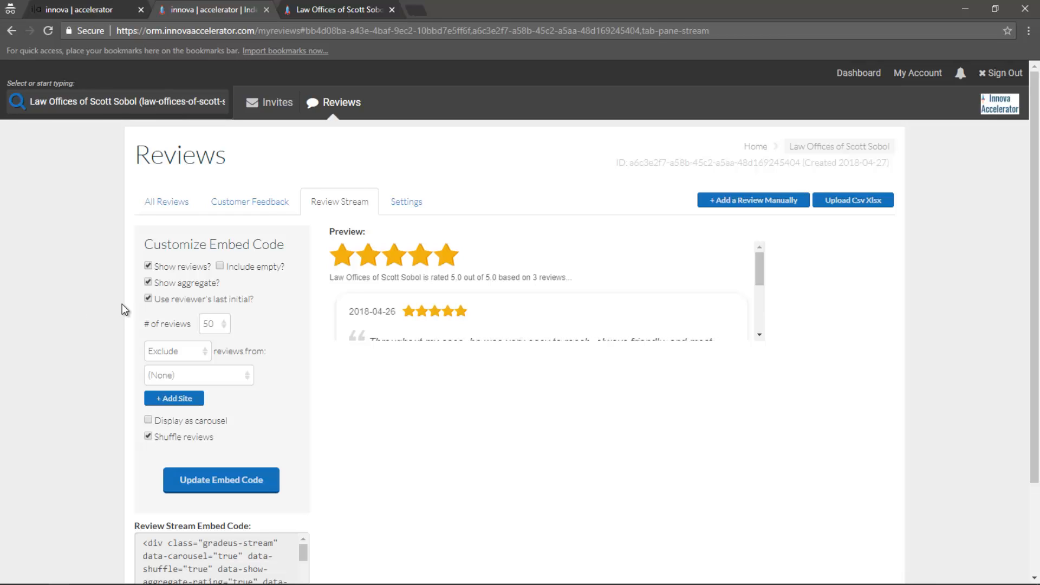
Select the entire review stream embed code and look through its contents
scroll(260, 444, "down", 1)
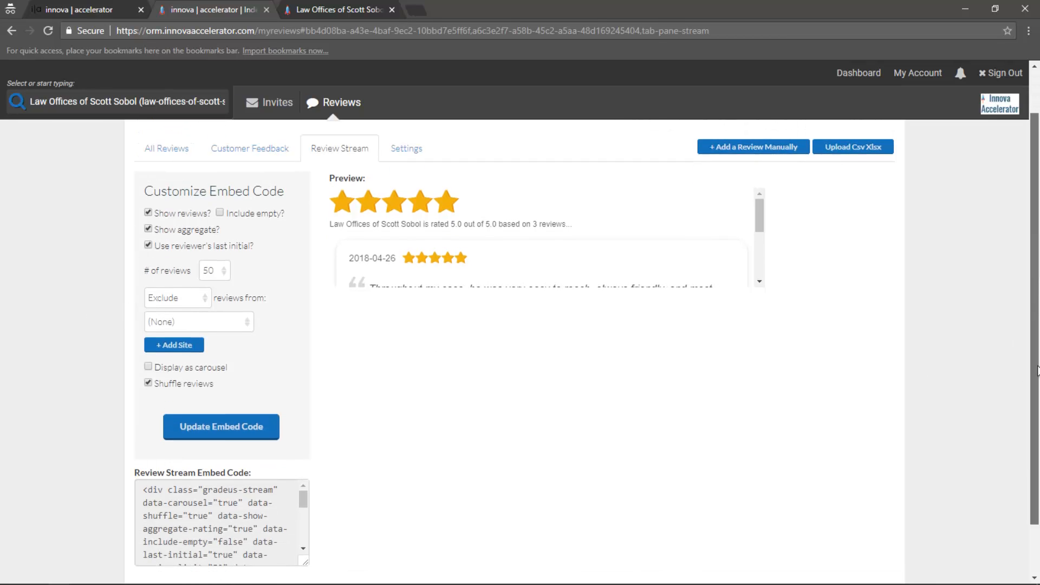
mouse_move(301, 501)
left_mouse_down()
mouse_move(303, 544)
mouse_move(304, 485)
left_mouse_up()
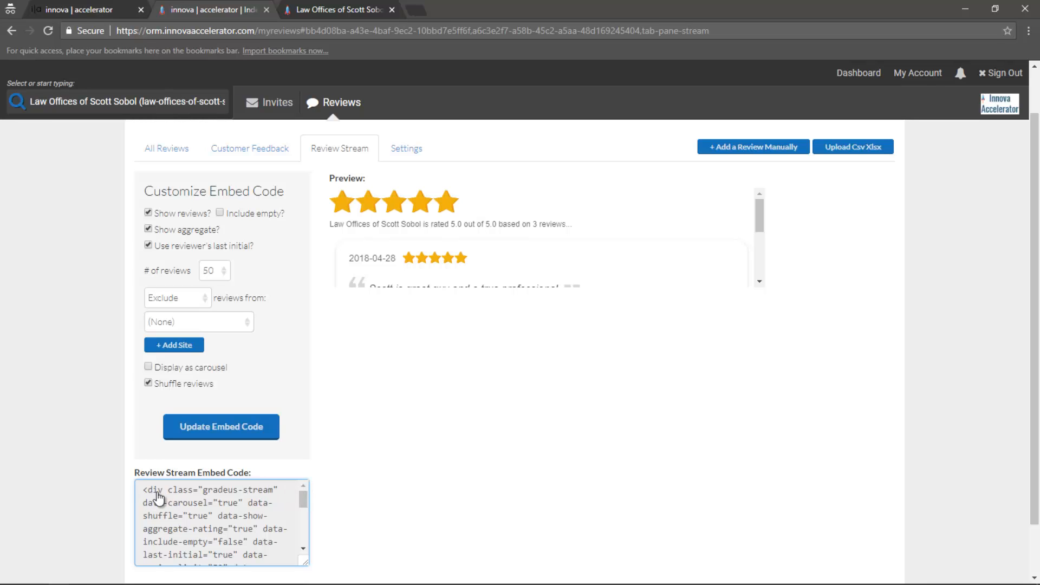
left_click_drag(145, 490, 234, 566)
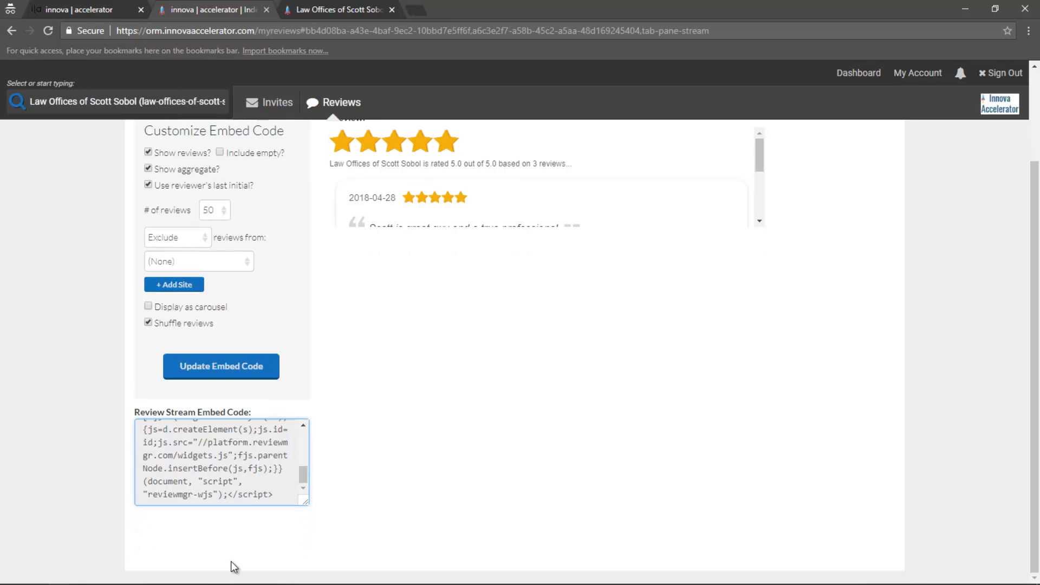
left_click(274, 496)
left_click(273, 496)
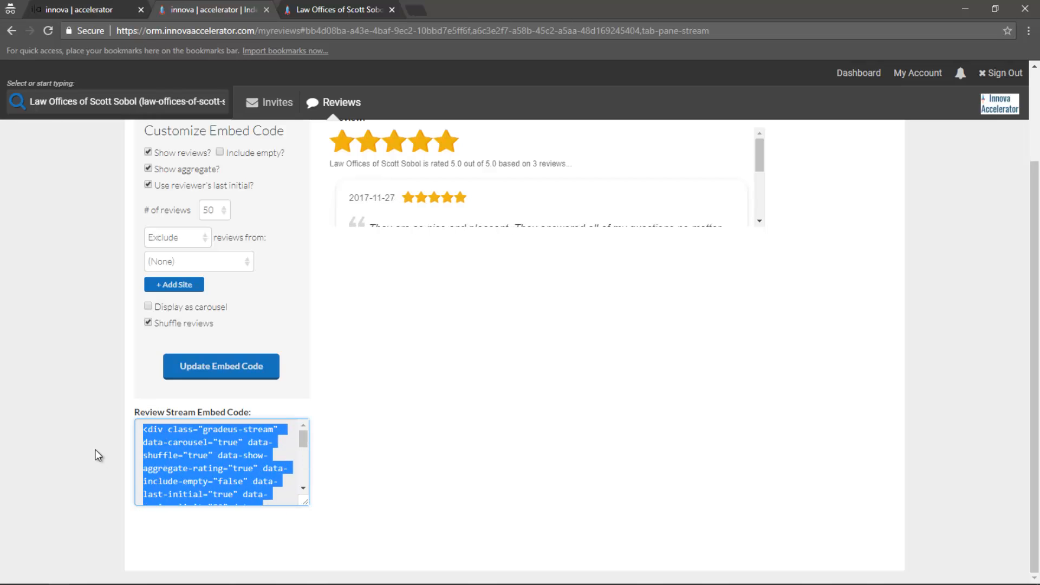
mouse_move(304, 437)
left_mouse_down()
mouse_move(305, 480)
mouse_move(305, 436)
left_mouse_up()
left_click(170, 441)
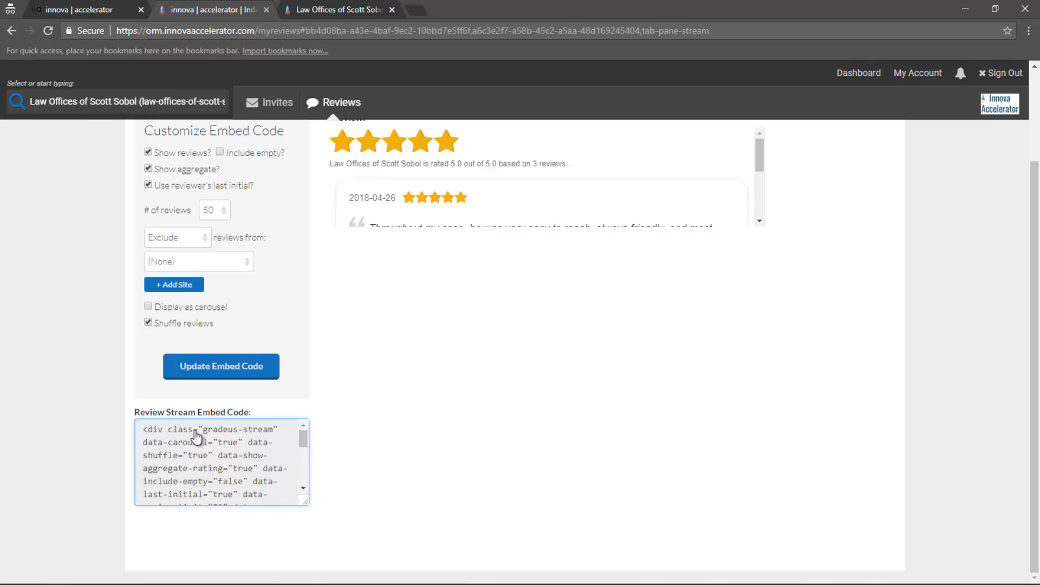
mouse_move(300, 435)
left_mouse_down()
mouse_move(304, 471)
mouse_move(308, 435)
left_mouse_up()
scroll(1037, 316, "up", 1)
scroll(1038, 315, "up", 2)
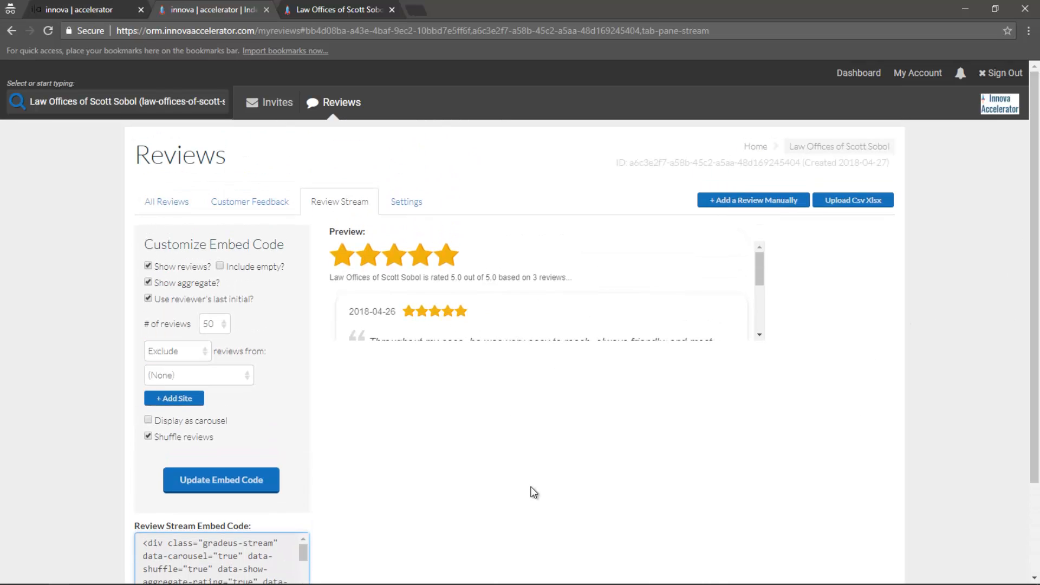